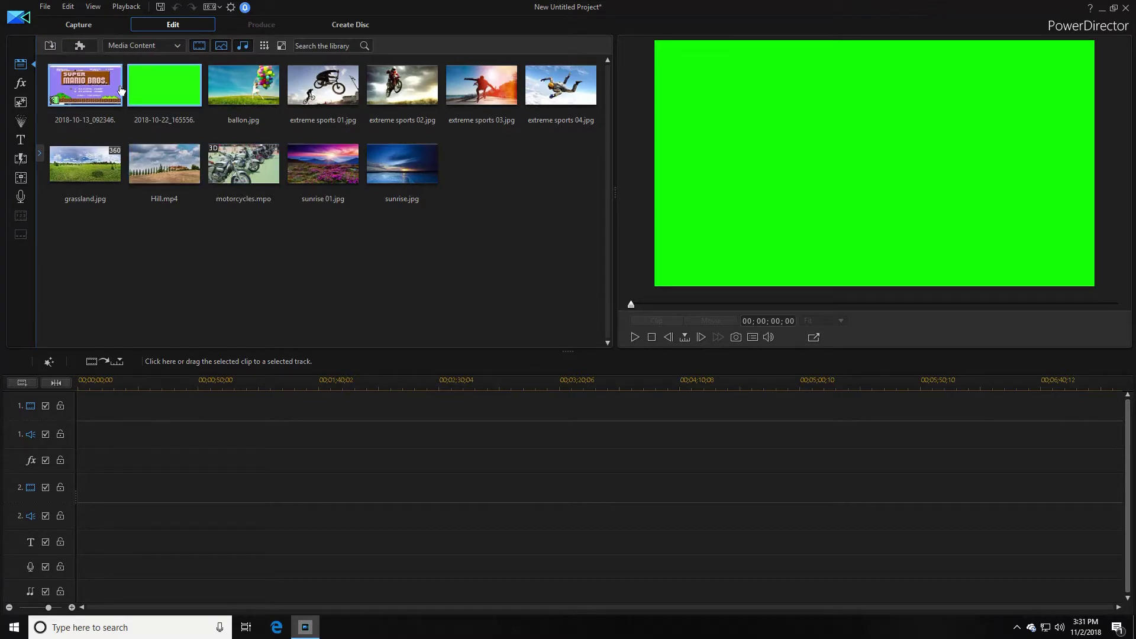
Step: Preview the green-screen intro clip 2018-10-22_165556 from the media library
{"action": "left_click_drag", "start_coordinate": [87, 88], "coordinate": [95, 75]}
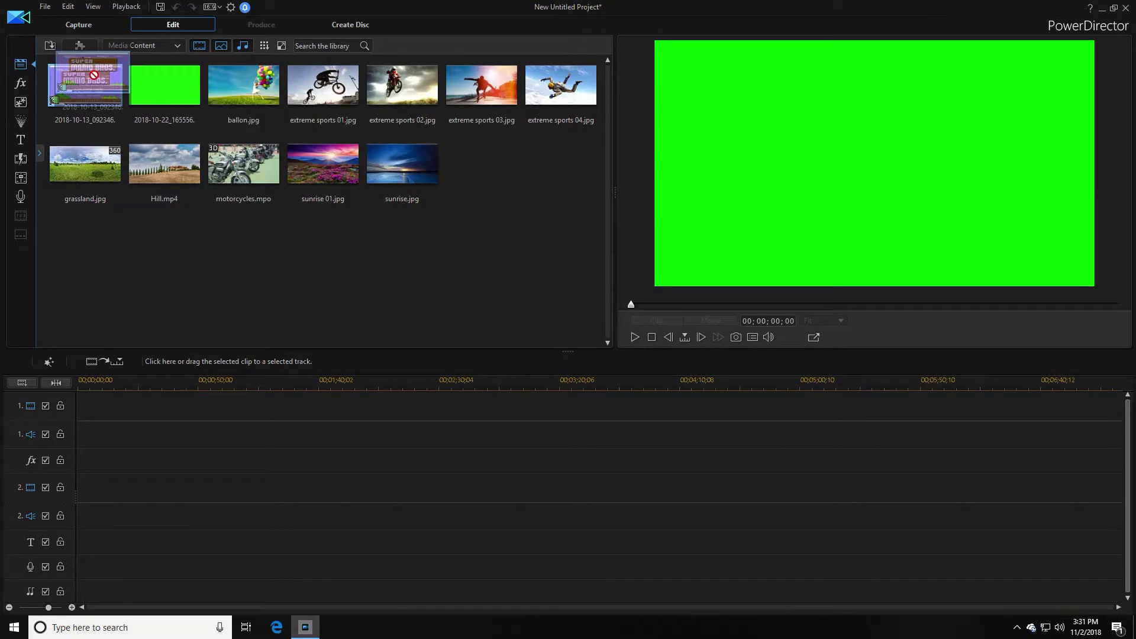
{"action": "left_click", "coordinate": [158, 77]}
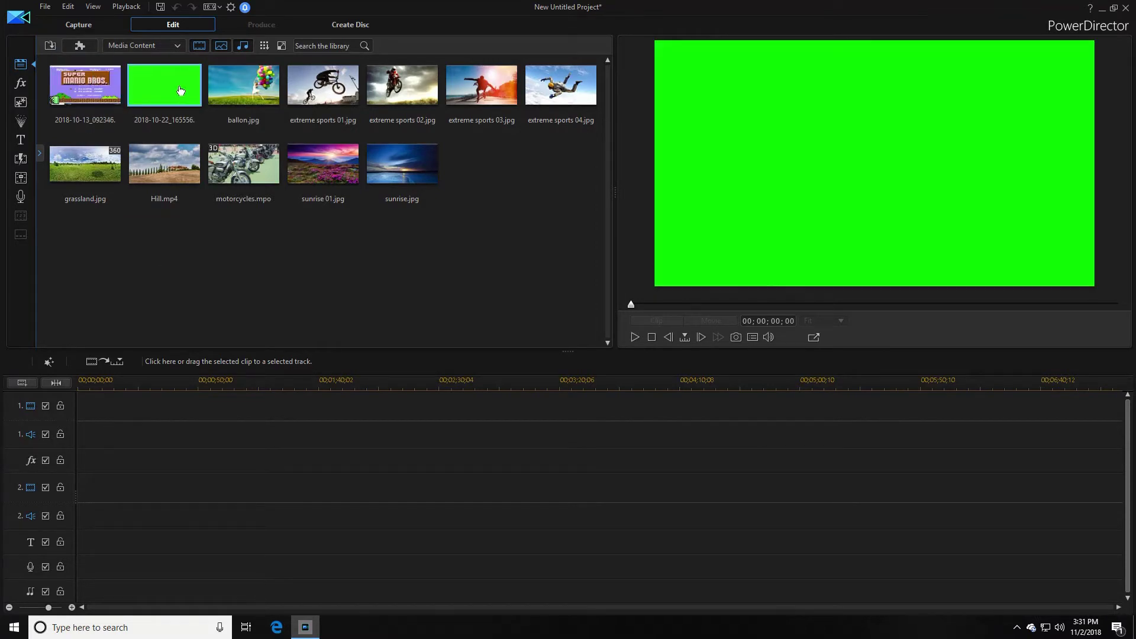
{"action": "key", "text": "space"}
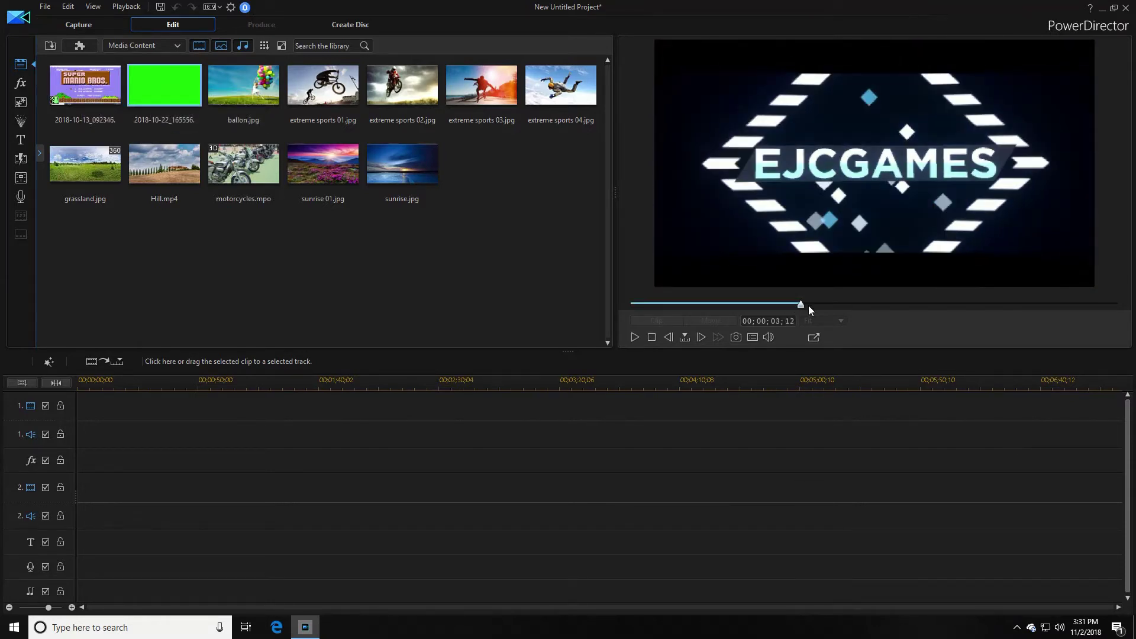
{"action": "left_click", "coordinate": [651, 336]}
Step: Place gameplay clip 2018-10-13_092346 on video track 1 and split out a segment of about 7 seconds ending at 00;05;14;26
{"action": "left_click_drag", "start_coordinate": [98, 86], "coordinate": [181, 408]}
{"action": "left_click_drag", "start_coordinate": [910, 302], "coordinate": [1034, 318]}
{"action": "left_click", "coordinate": [88, 361]}
{"action": "key", "text": "space"}
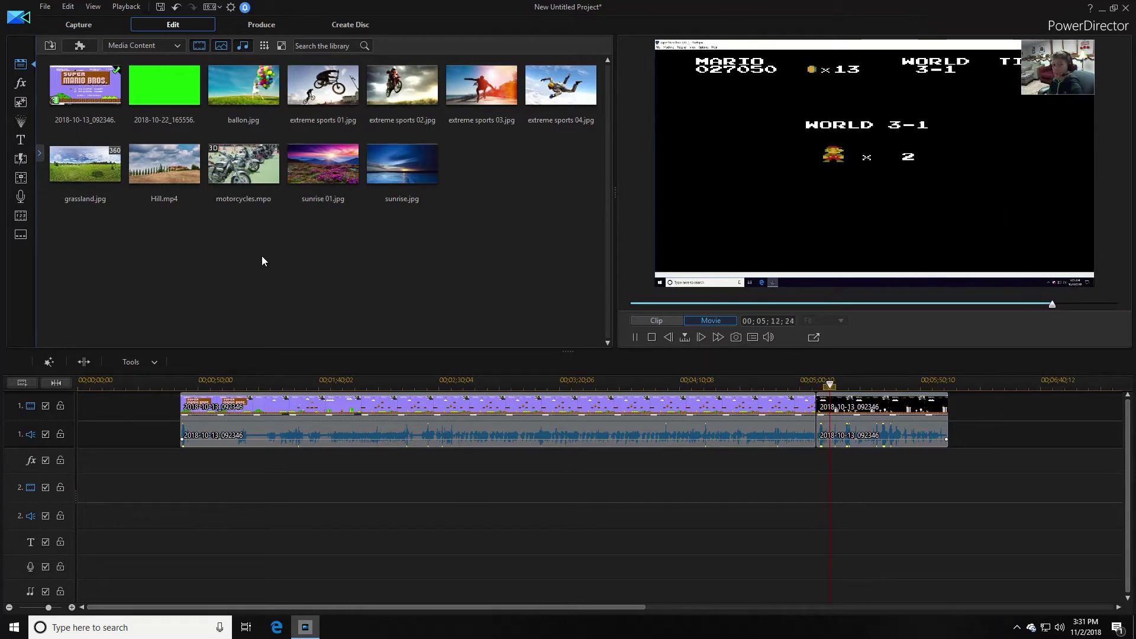
{"action": "key", "text": "space"}
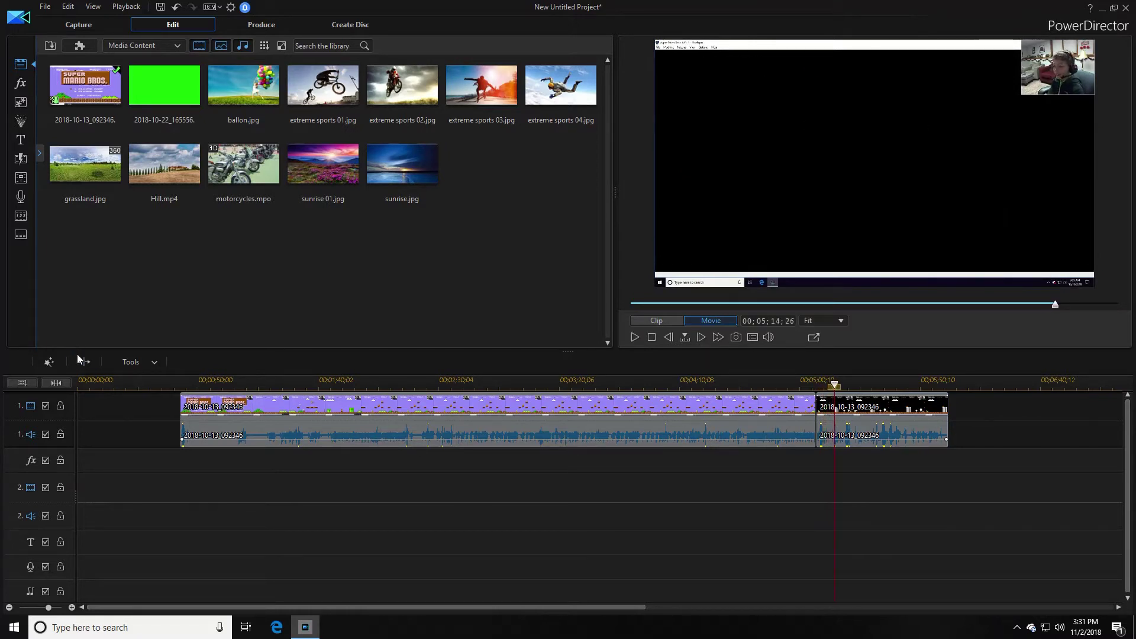
Step: Move the short split-out gameplay segment to the start of track 1 and remove the two leftover gameplay pieces
{"action": "left_click", "coordinate": [828, 427]}
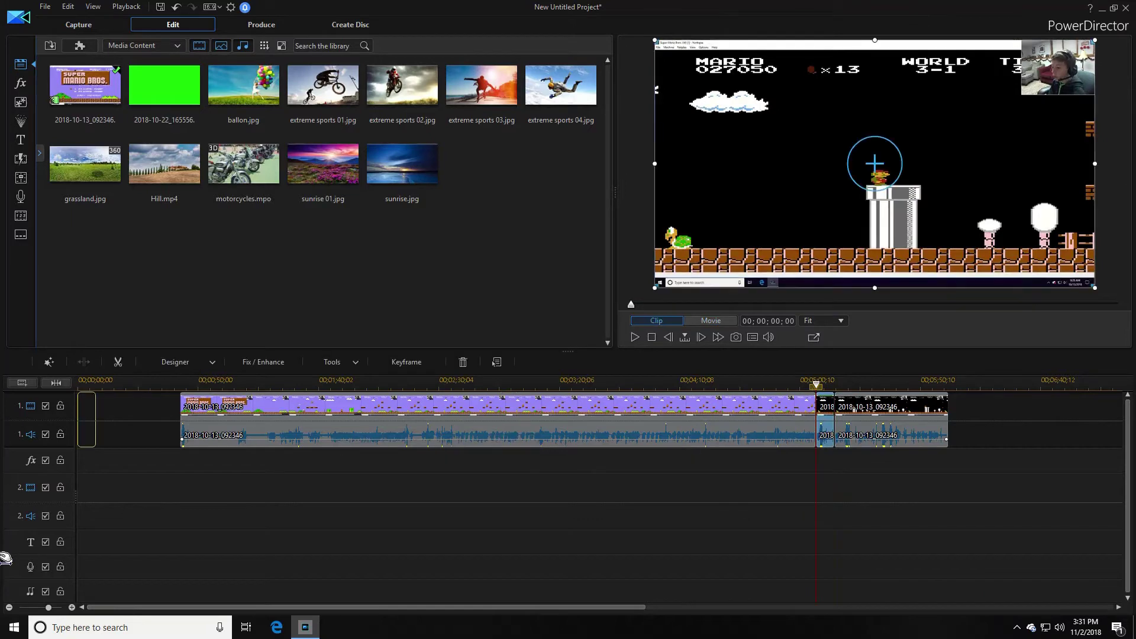
{"action": "right_click", "coordinate": [850, 434]}
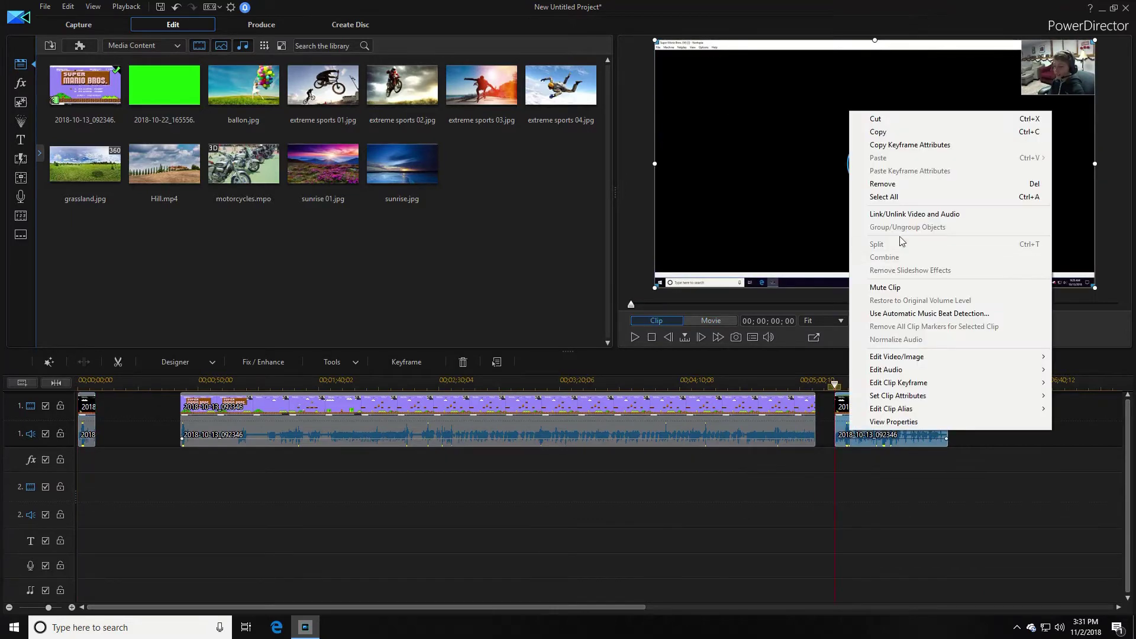
{"action": "left_click", "coordinate": [876, 191]}
{"action": "right_click", "coordinate": [727, 421]}
{"action": "left_click", "coordinate": [763, 168]}
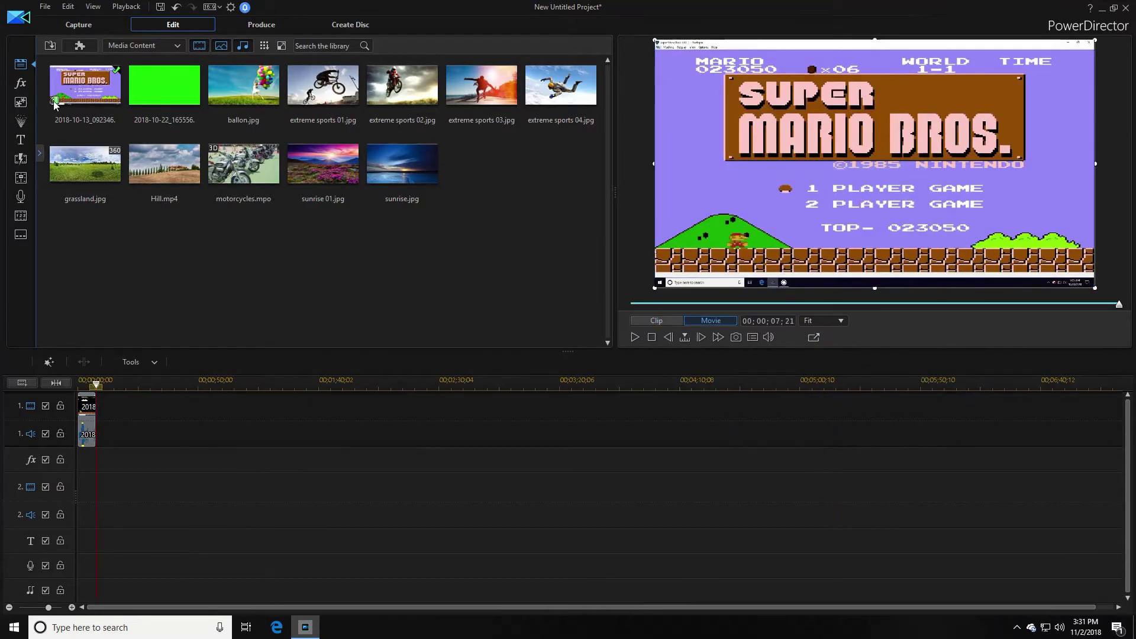
Step: Place the green-screen intro clip on video track 2, overlapping the end of the short gameplay segment
{"action": "left_click_drag", "start_coordinate": [93, 90], "coordinate": [168, 61]}
{"action": "left_click", "coordinate": [156, 90]}
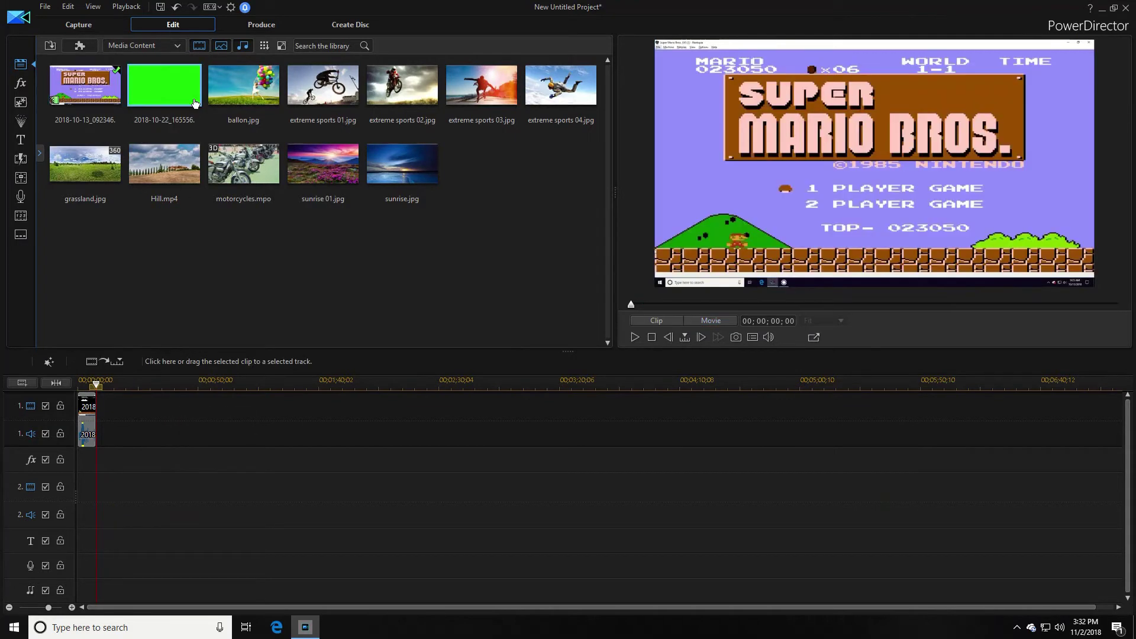
{"action": "left_click_drag", "start_coordinate": [204, 233], "coordinate": [90, 497]}
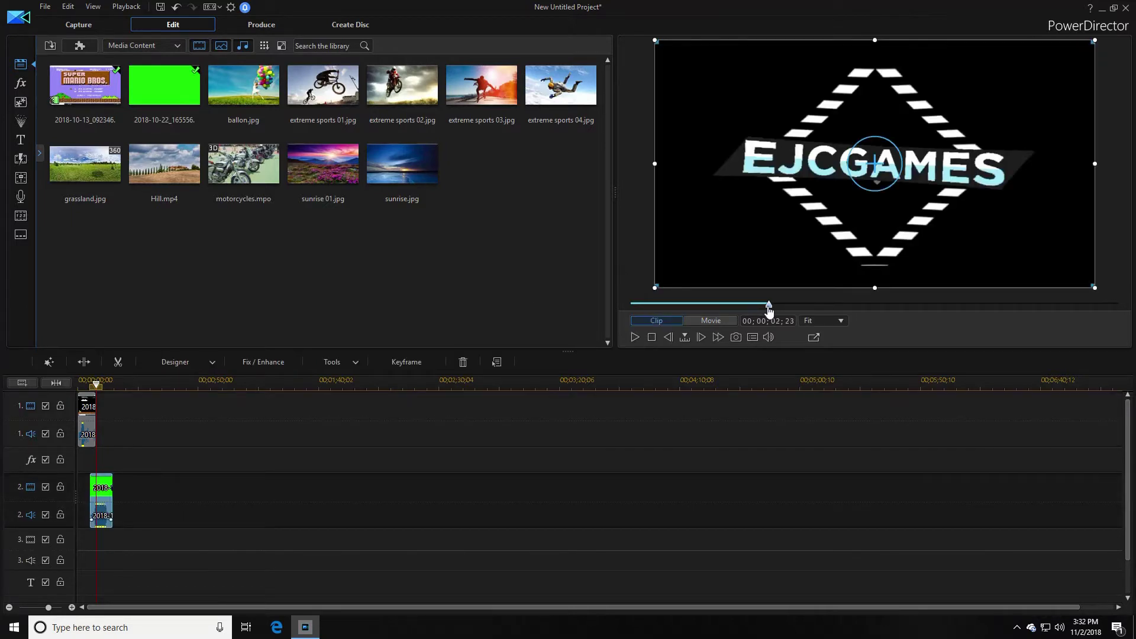
Step: Play the timeline from the beginning to check how the intro overlaps the short gameplay segment
{"action": "key", "text": "space"}
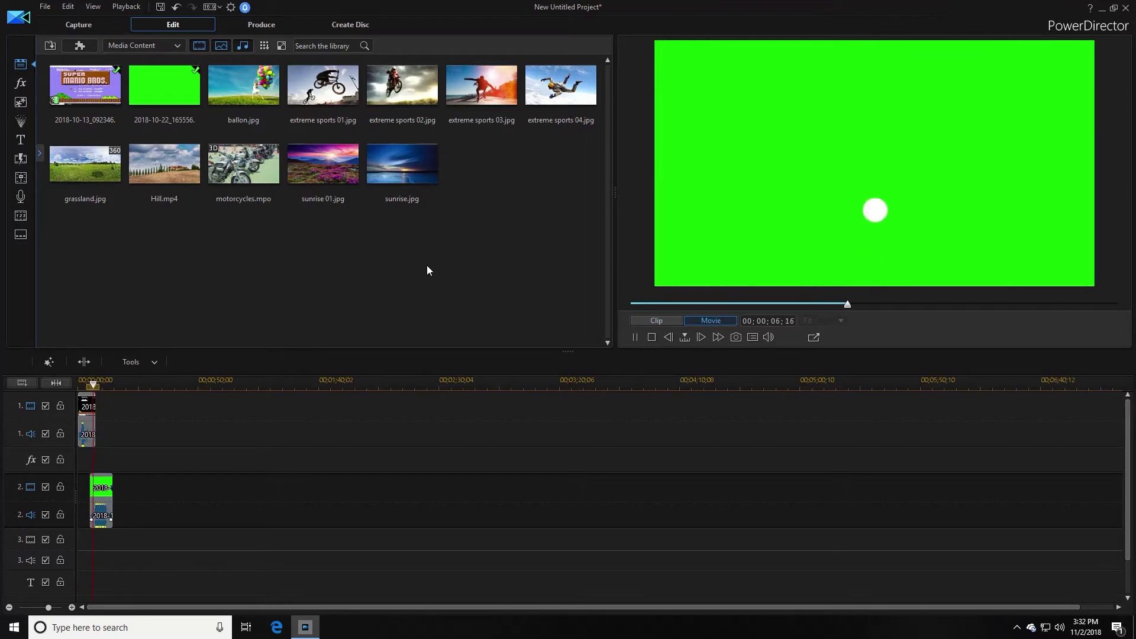
{"action": "key", "text": "space"}
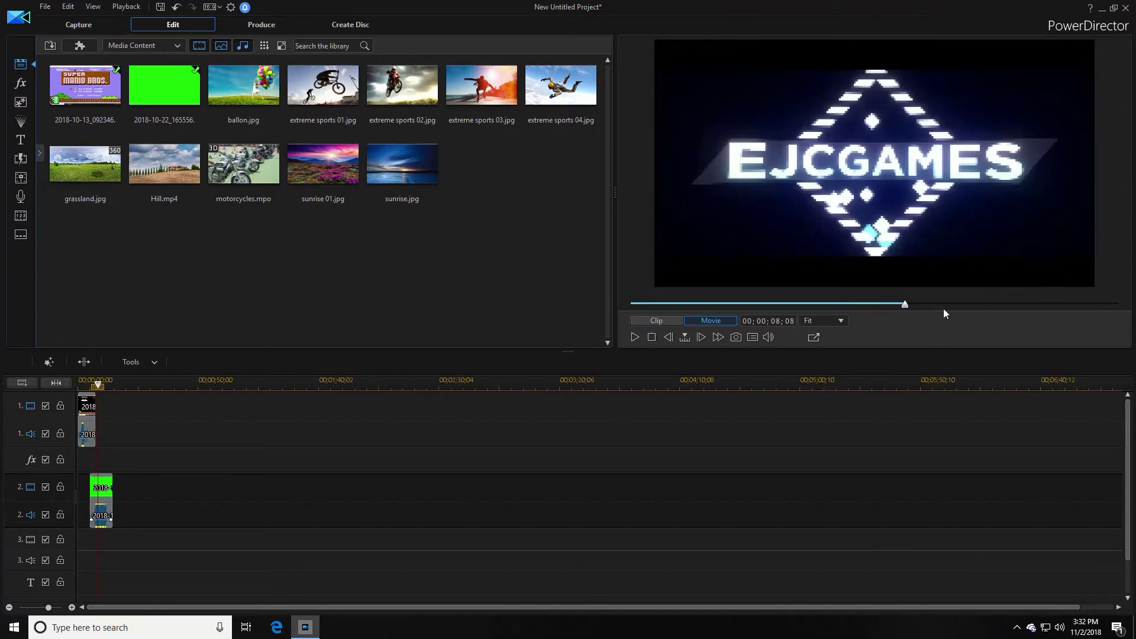
{"action": "left_click_drag", "start_coordinate": [815, 294], "coordinate": [630, 304]}
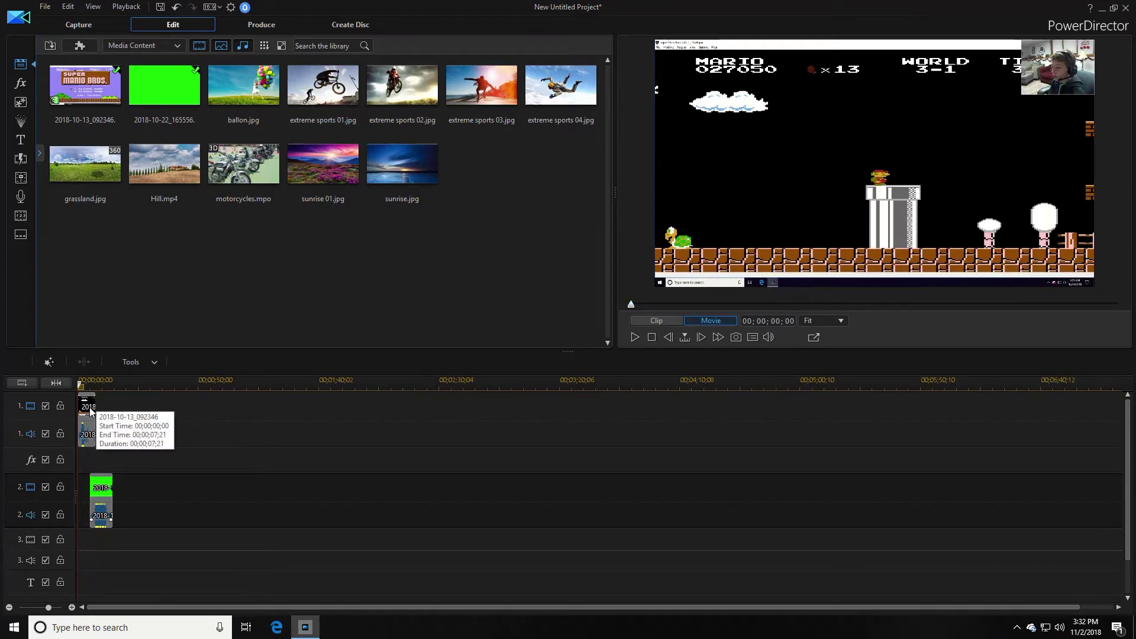
{"action": "key", "text": "space"}
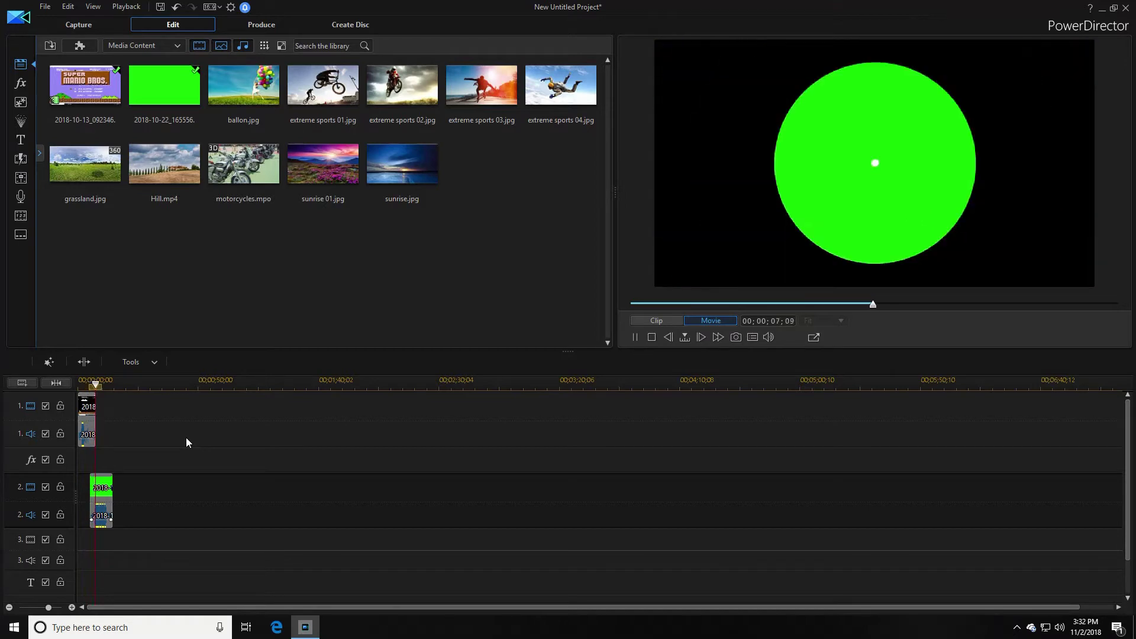
{"action": "key", "text": "space"}
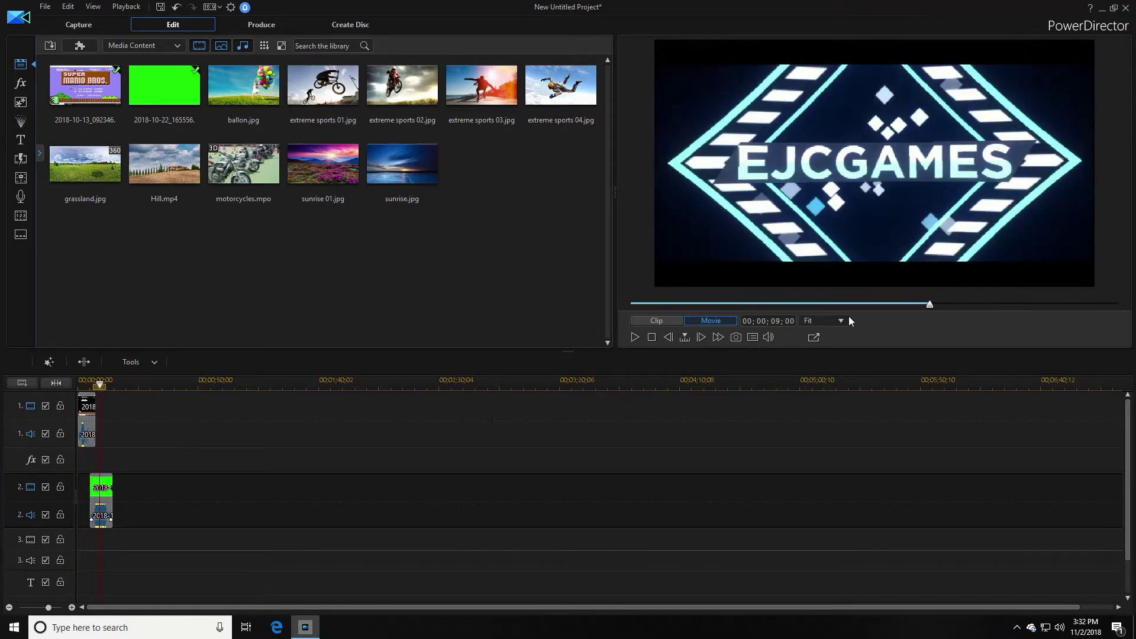
Step: Add the full gameplay clip 2018-10-13_092346 after the short segment on track 1, starting at 00;00;10;02
{"action": "left_click_drag", "start_coordinate": [86, 95], "coordinate": [110, 439]}
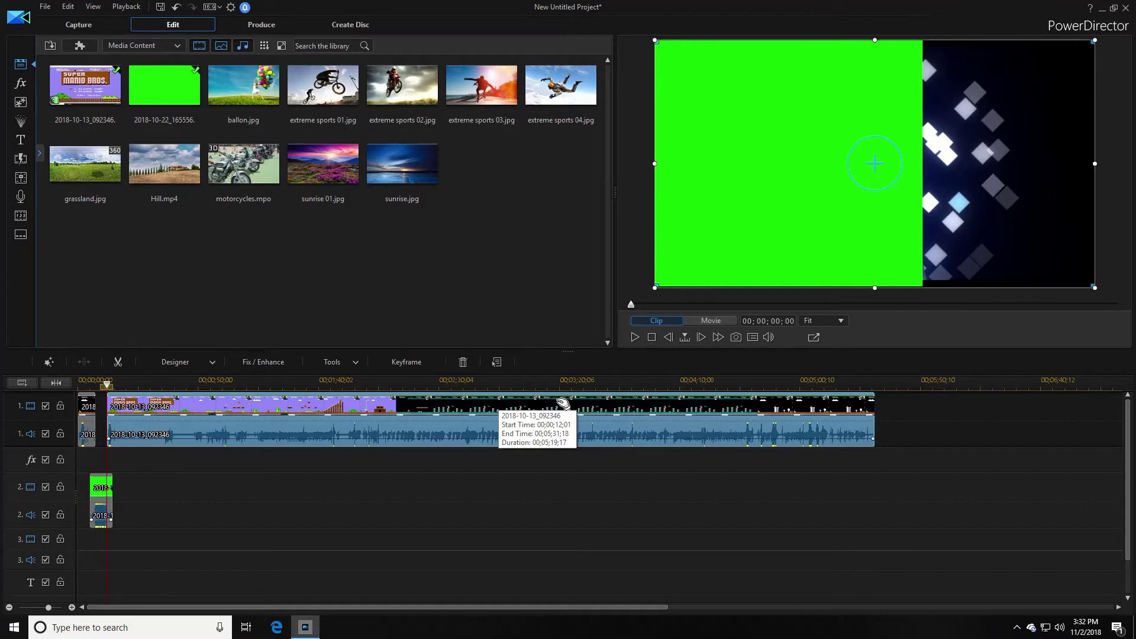
{"action": "left_click", "coordinate": [518, 420]}
{"action": "left_click_drag", "start_coordinate": [511, 430], "coordinate": [506, 431]}
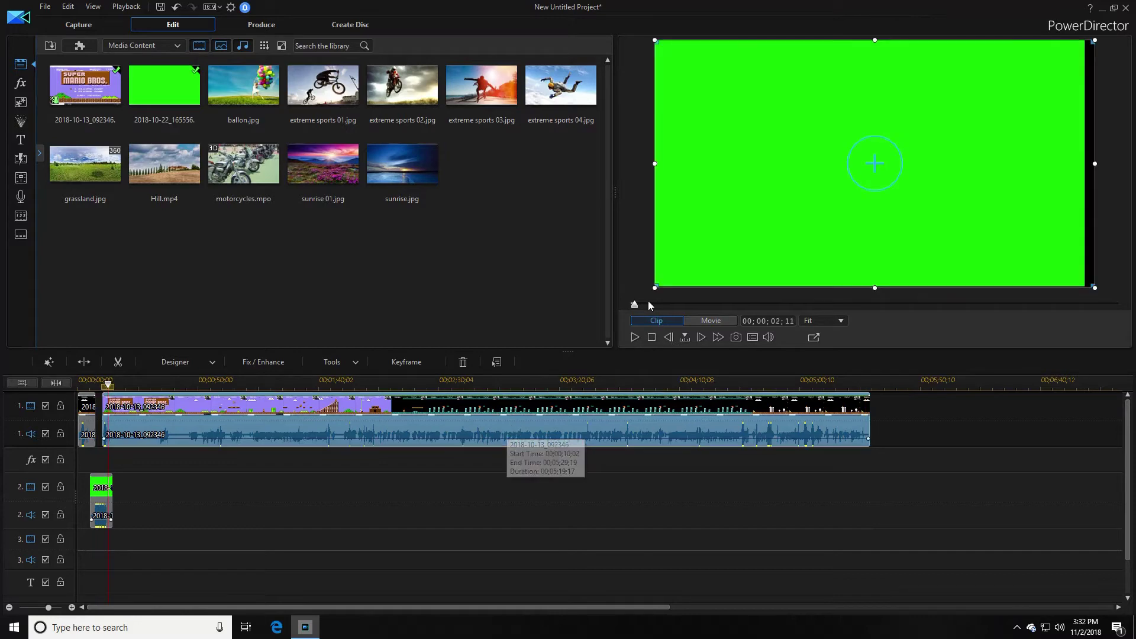
Step: Preview the intro's ending and try the full gameplay clip at a slightly later and then an earlier start
{"action": "left_click", "coordinate": [631, 304]}
{"action": "key", "text": "space"}
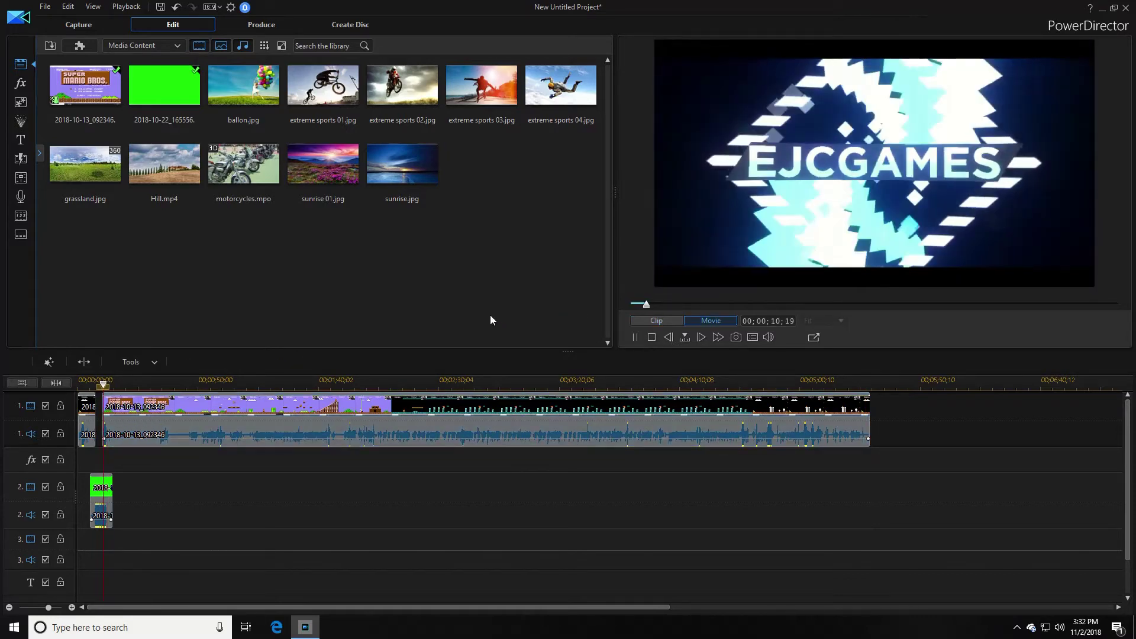
{"action": "left_click", "coordinate": [250, 427]}
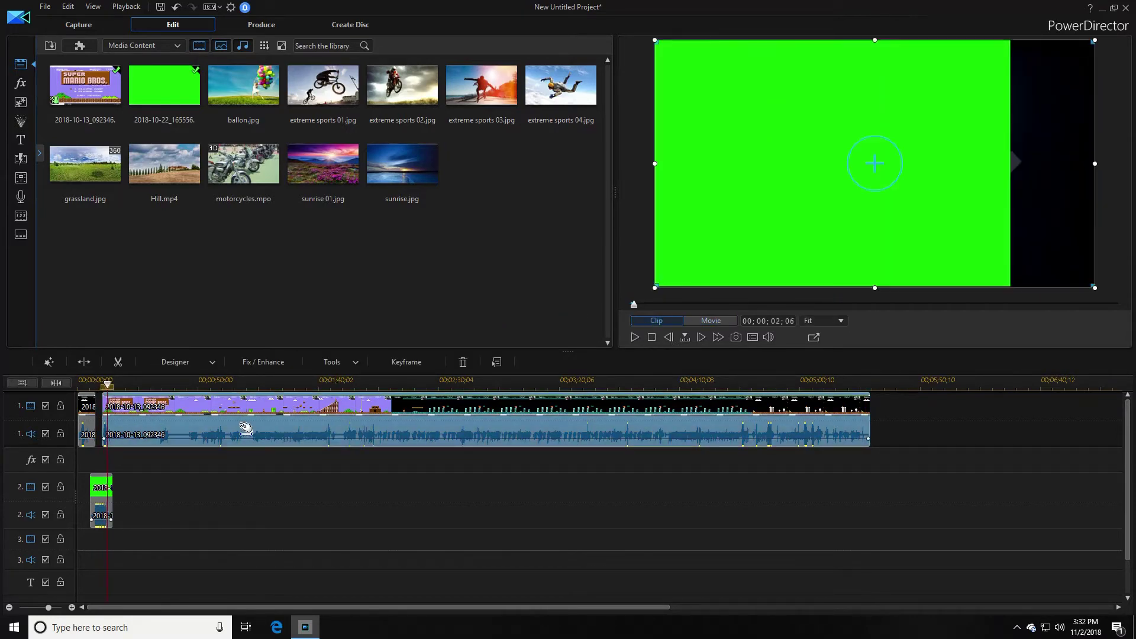
{"action": "left_click_drag", "start_coordinate": [251, 427], "coordinate": [253, 429]}
{"action": "key", "text": "space"}
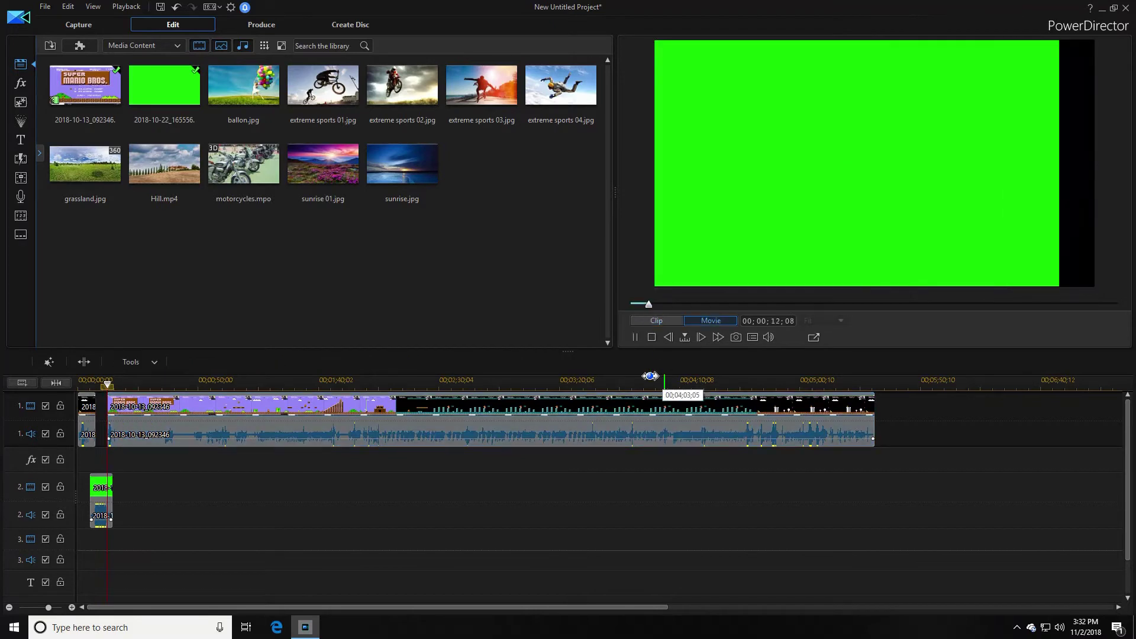
{"action": "left_click", "coordinate": [341, 434]}
{"action": "left_click_drag", "start_coordinate": [341, 434], "coordinate": [336, 434]}
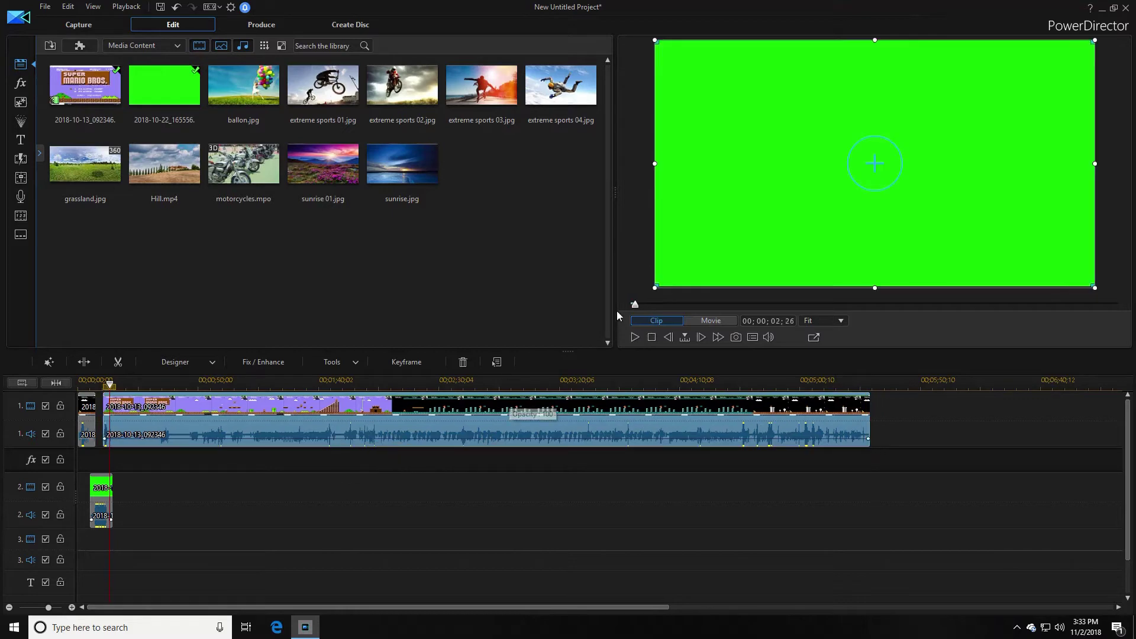
Step: Replay the intro's ending and shift the full gameplay clip on track 1 to start at 00;00;10;24
{"action": "left_click_drag", "start_coordinate": [633, 308], "coordinate": [577, 311]}
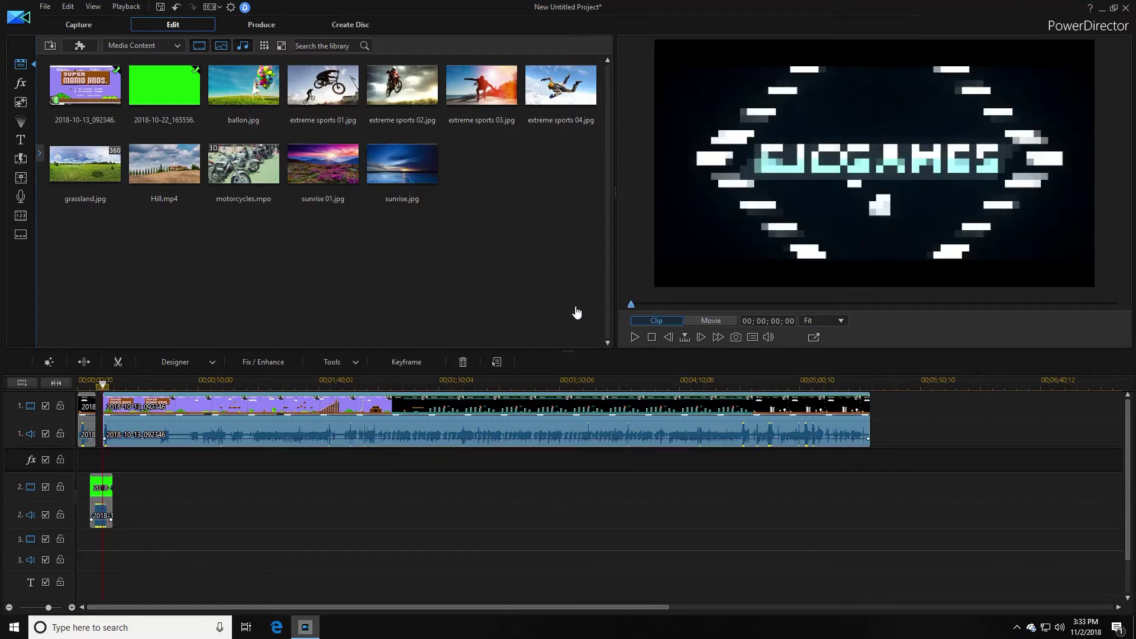
{"action": "key", "text": "space"}
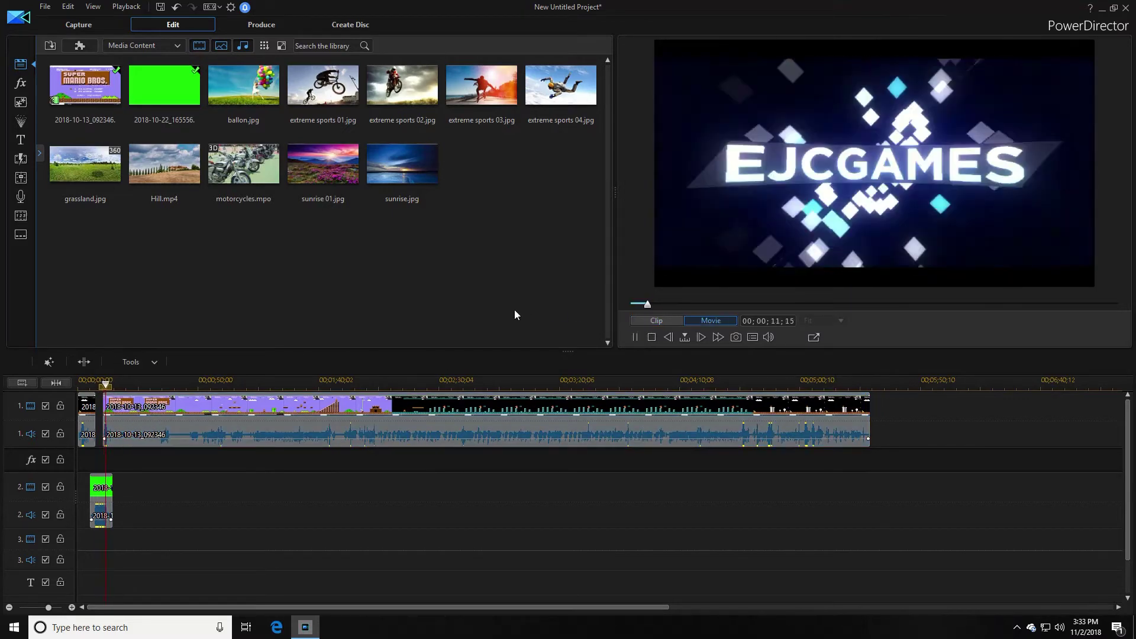
{"action": "left_click", "coordinate": [142, 427]}
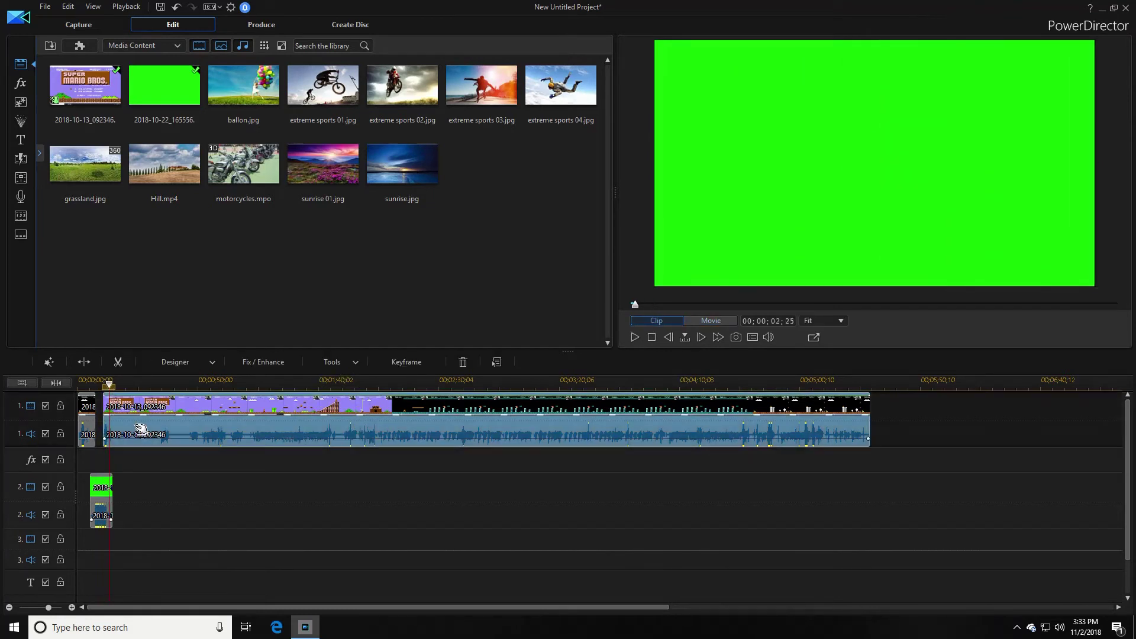
{"action": "left_click_drag", "start_coordinate": [143, 428], "coordinate": [137, 431]}
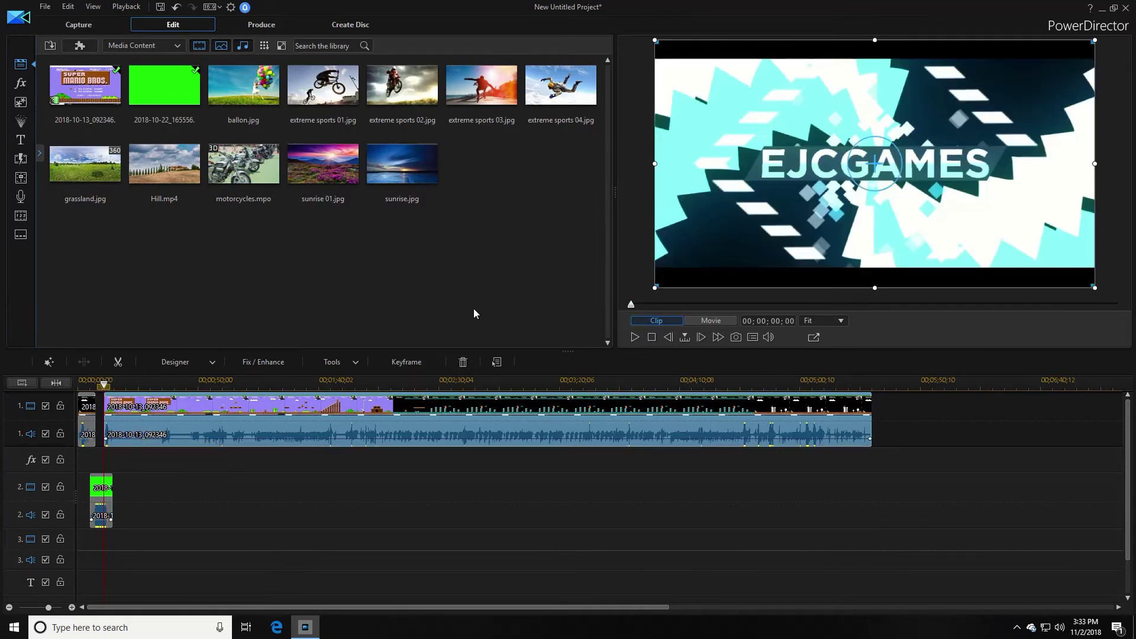
{"action": "key", "text": "space"}
{"action": "key", "text": "ctrl+slash"}
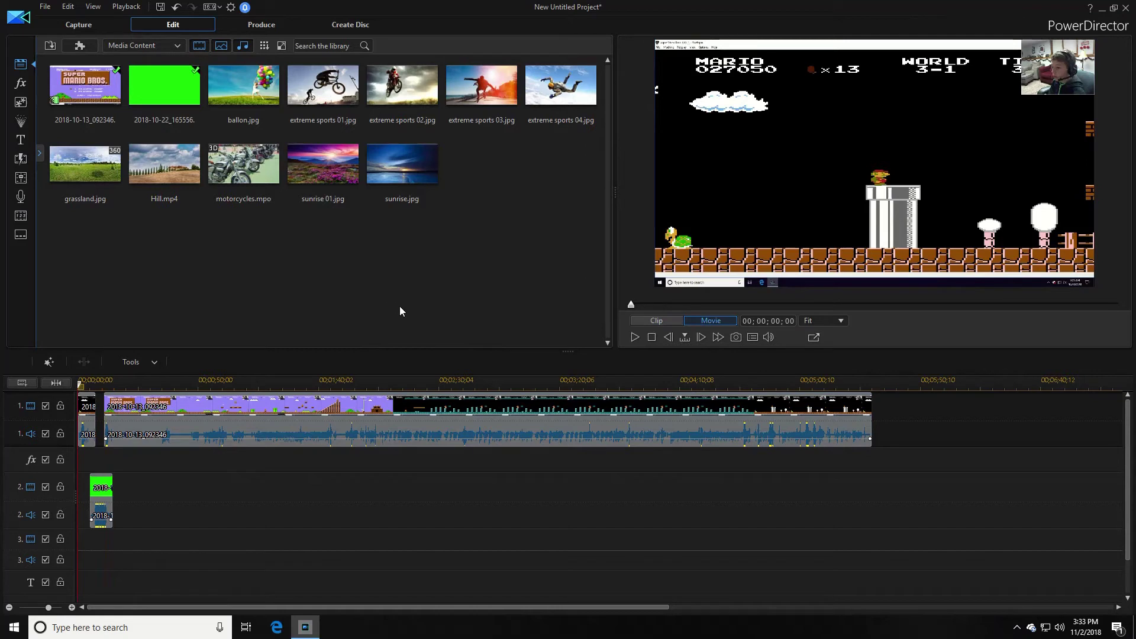
Step: Open the green-screen intro clip on track 2 in the PiP Designer and show its Chroma Key settings
{"action": "left_click", "coordinate": [113, 487]}
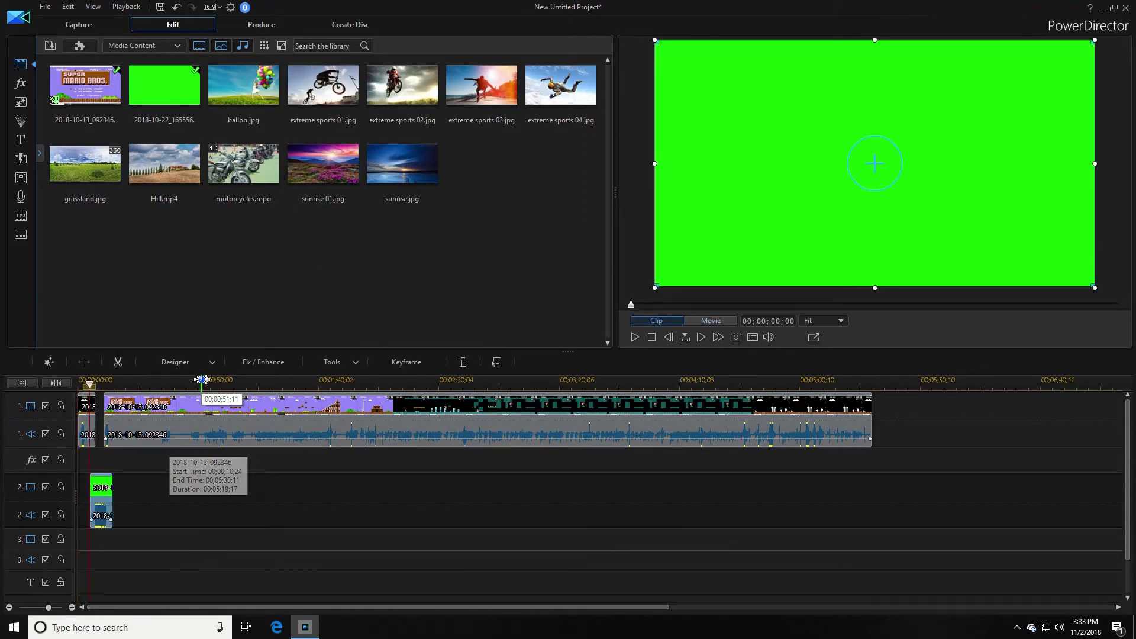
{"action": "left_click", "coordinate": [206, 365]}
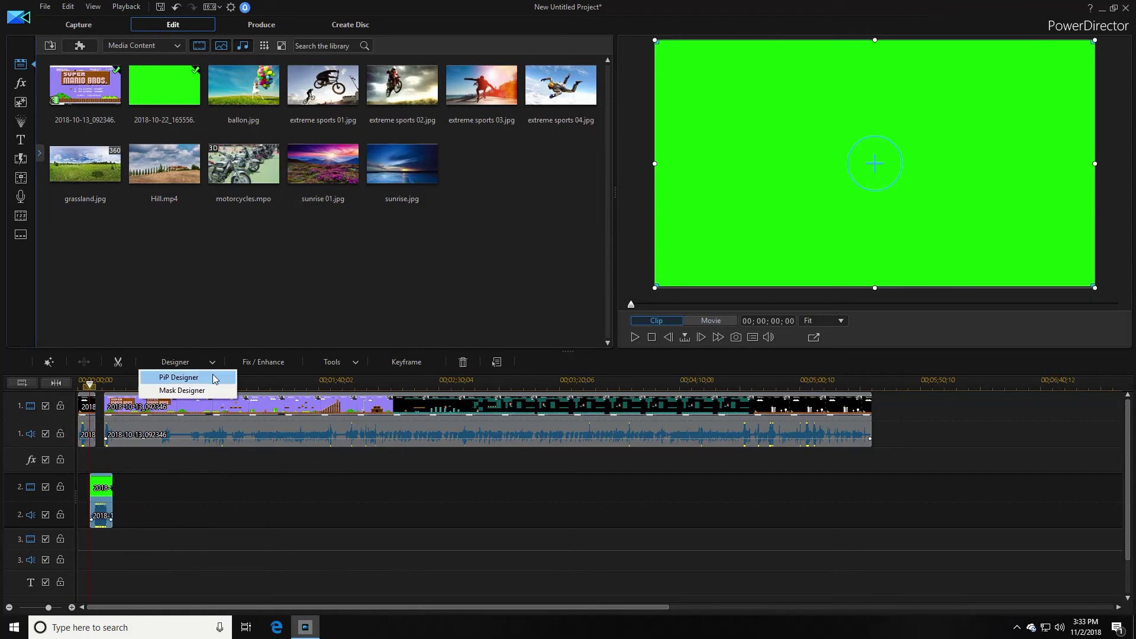
{"action": "left_click", "coordinate": [214, 378]}
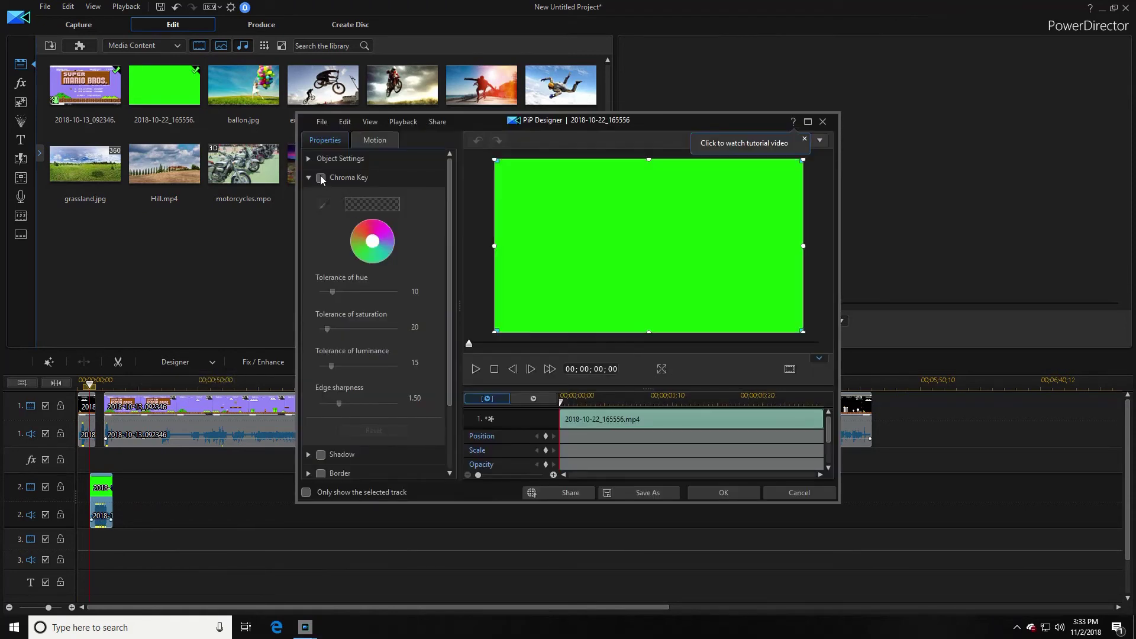
{"action": "left_click", "coordinate": [380, 142]}
{"action": "left_click", "coordinate": [342, 141]}
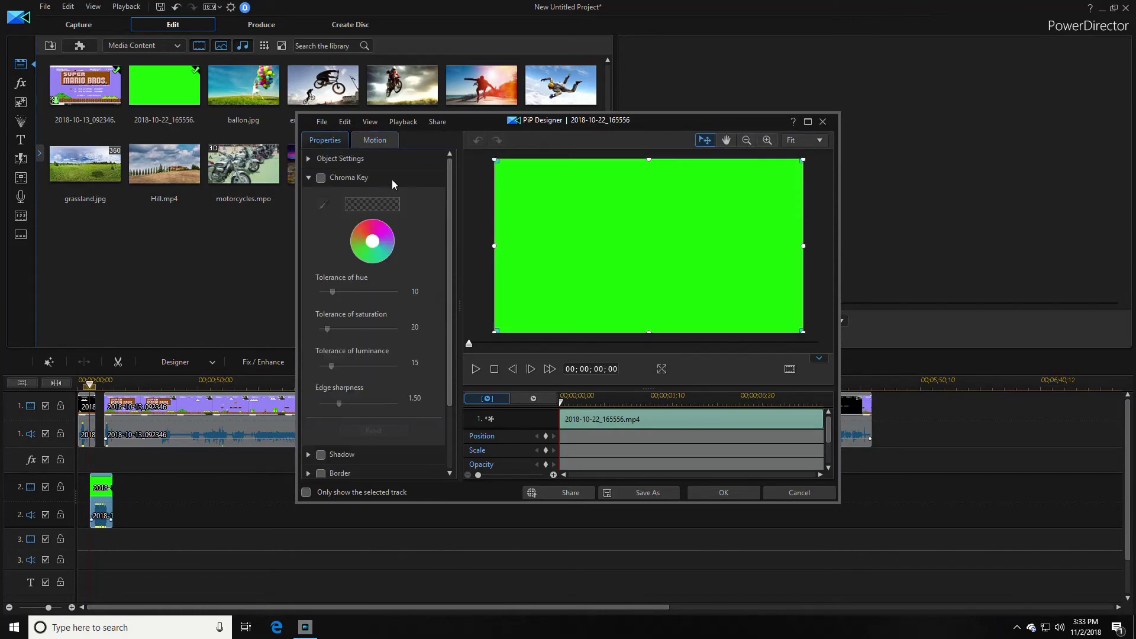
{"action": "left_click", "coordinate": [307, 178]}
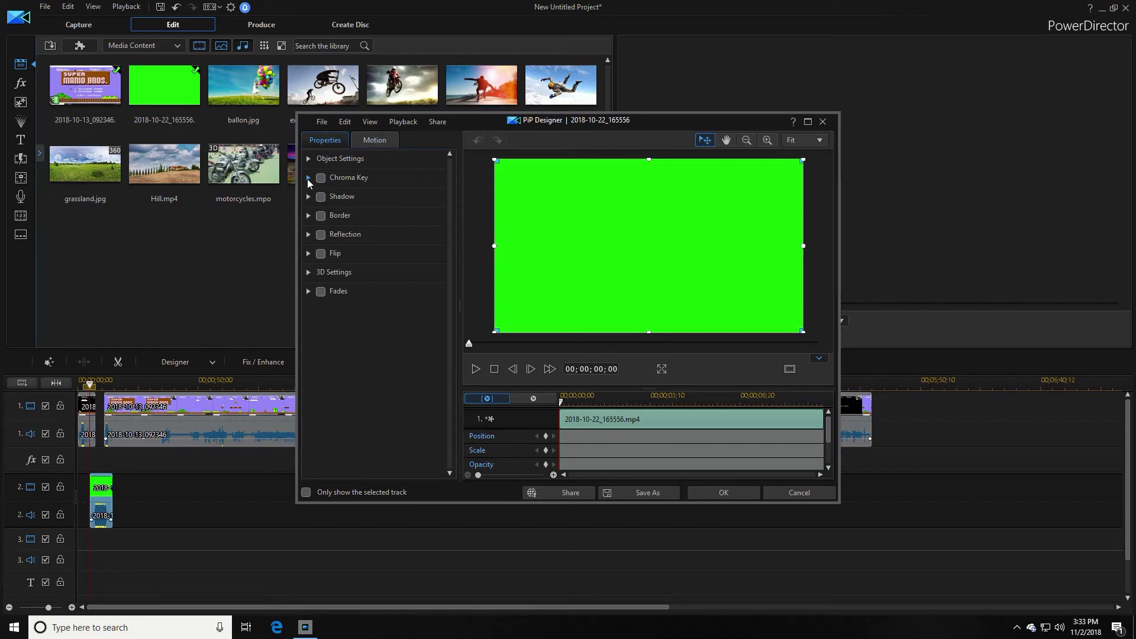
{"action": "left_click", "coordinate": [308, 178]}
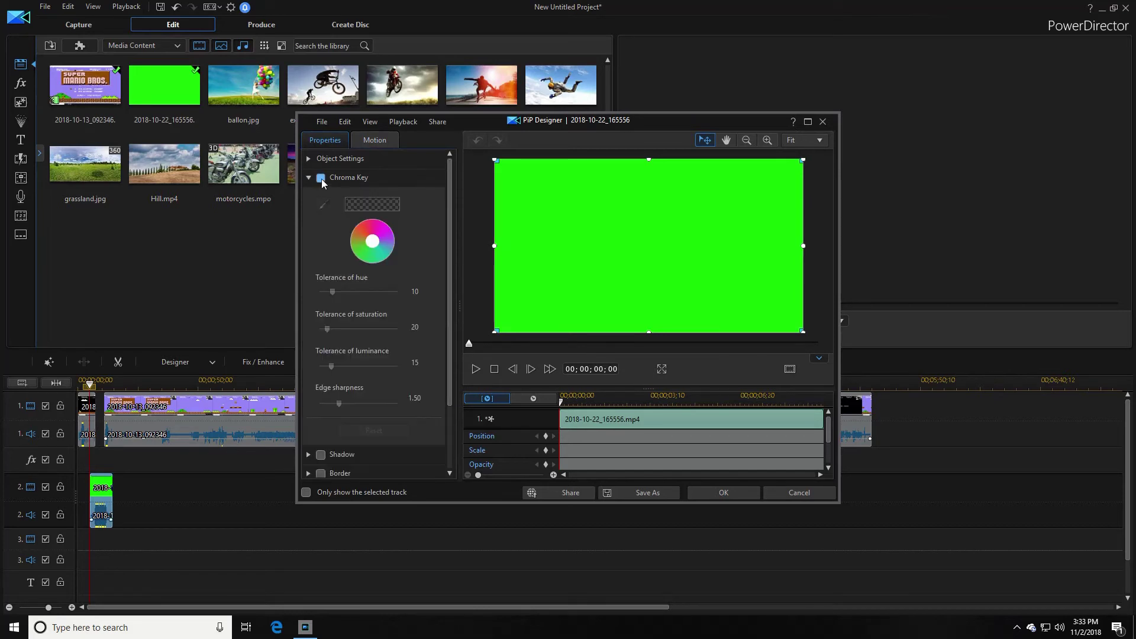
Step: Enable Chroma Key, sample the green background as the color to remove, and apply the changes to the intro clip
{"action": "left_click", "coordinate": [321, 178]}
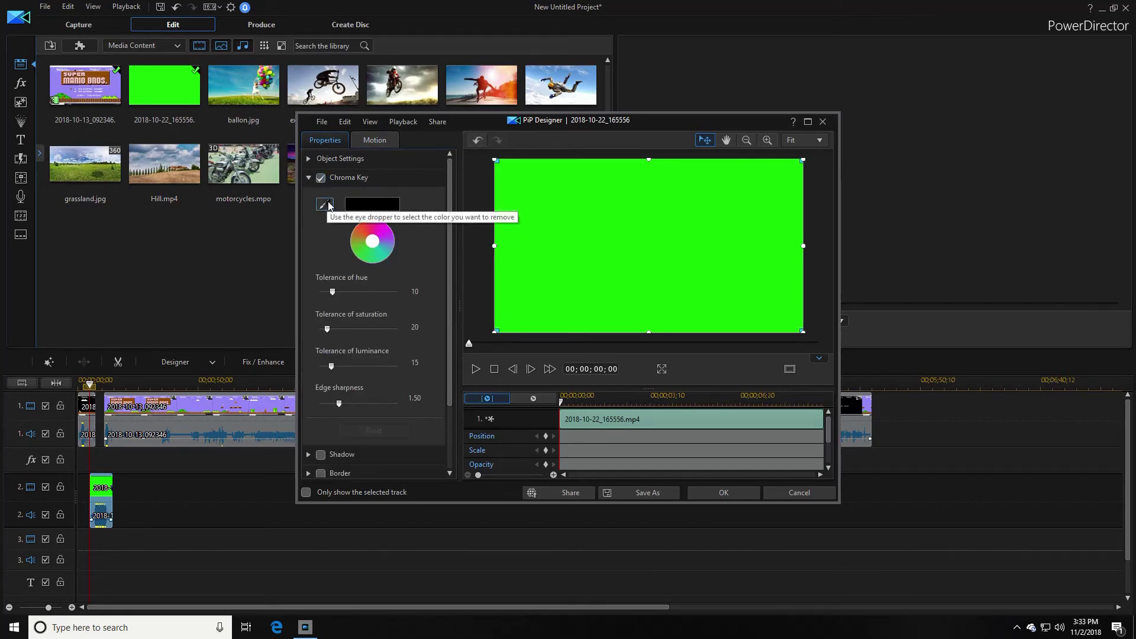
{"action": "left_click", "coordinate": [326, 205]}
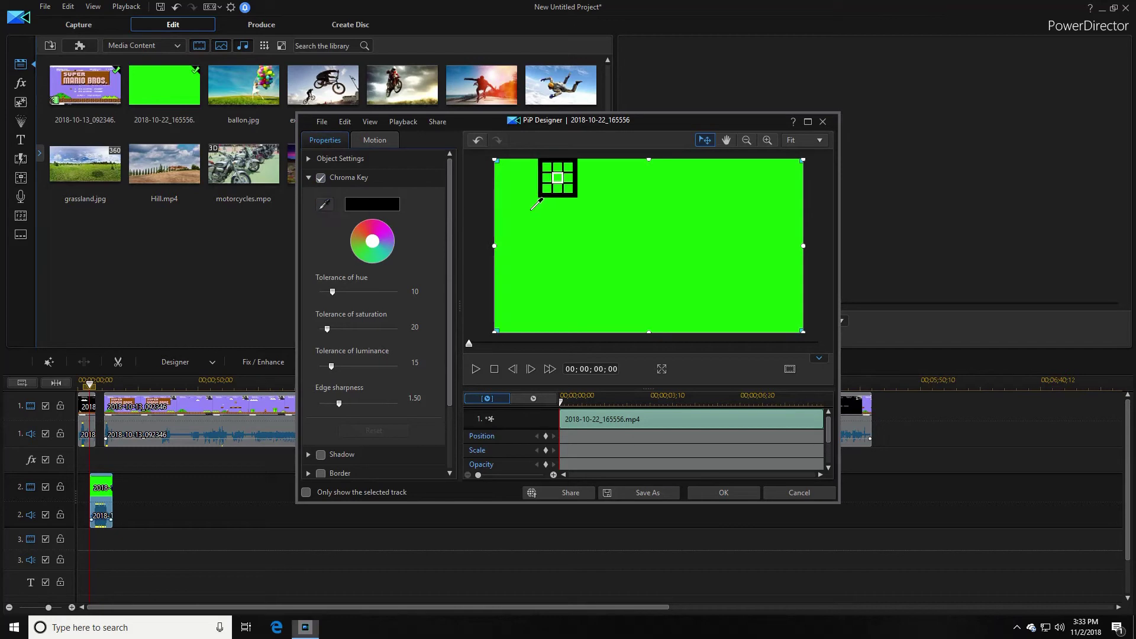
{"action": "left_click", "coordinate": [612, 238]}
{"action": "left_click", "coordinate": [741, 495]}
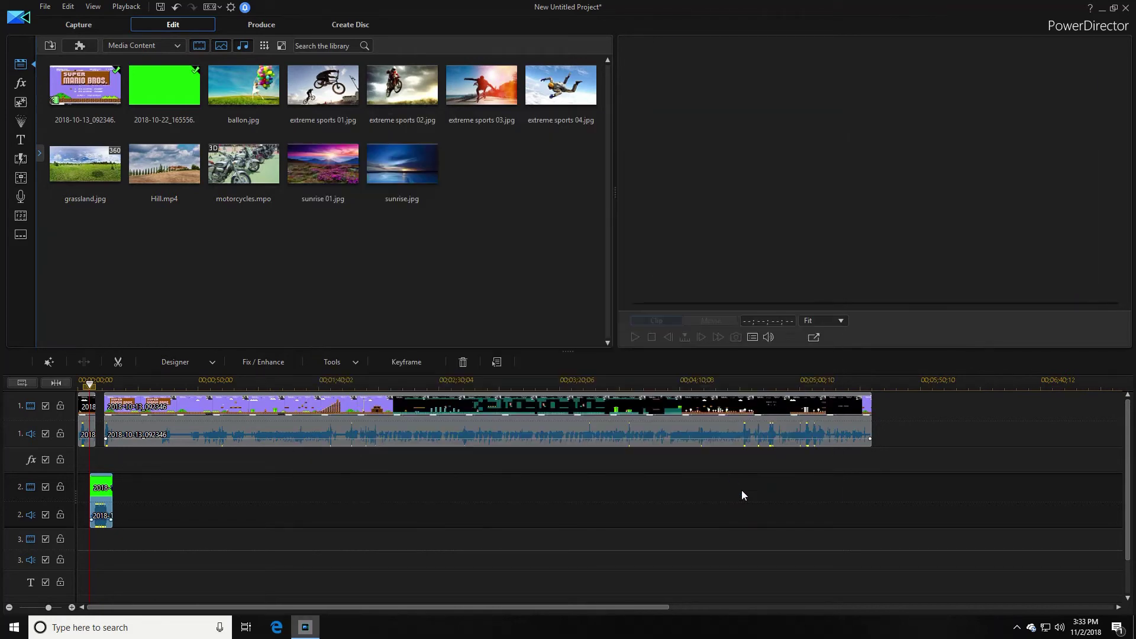
Step: Play the movie to check the keyed intro, and remove the green-screen intro clip from track 2
{"action": "key", "text": "space"}
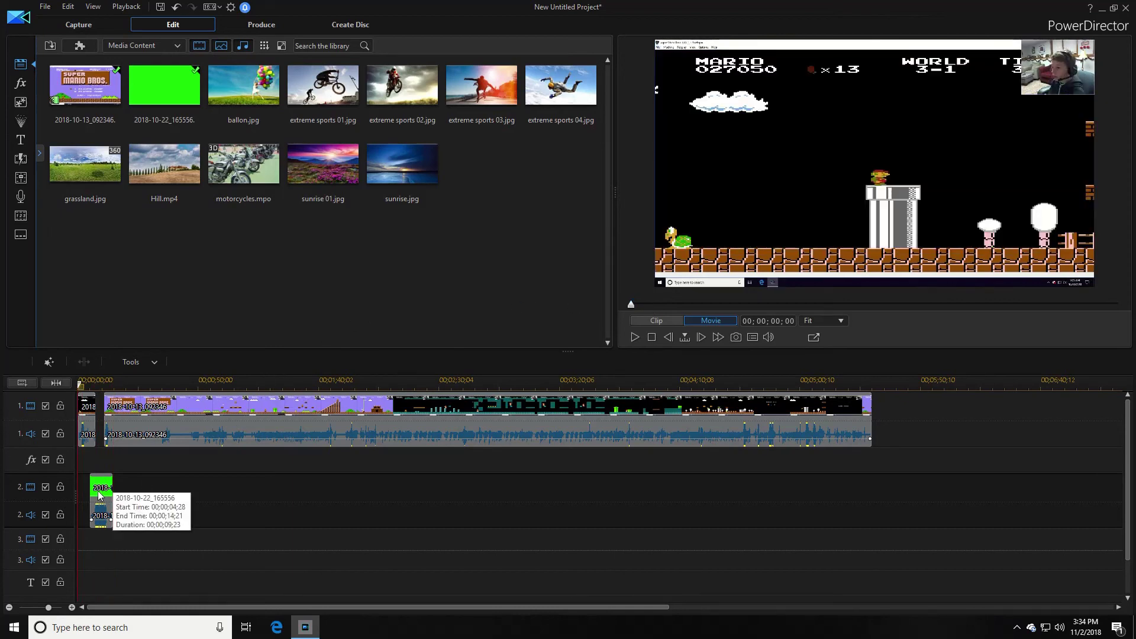
{"action": "right_click", "coordinate": [98, 491]}
{"action": "left_click", "coordinate": [148, 244]}
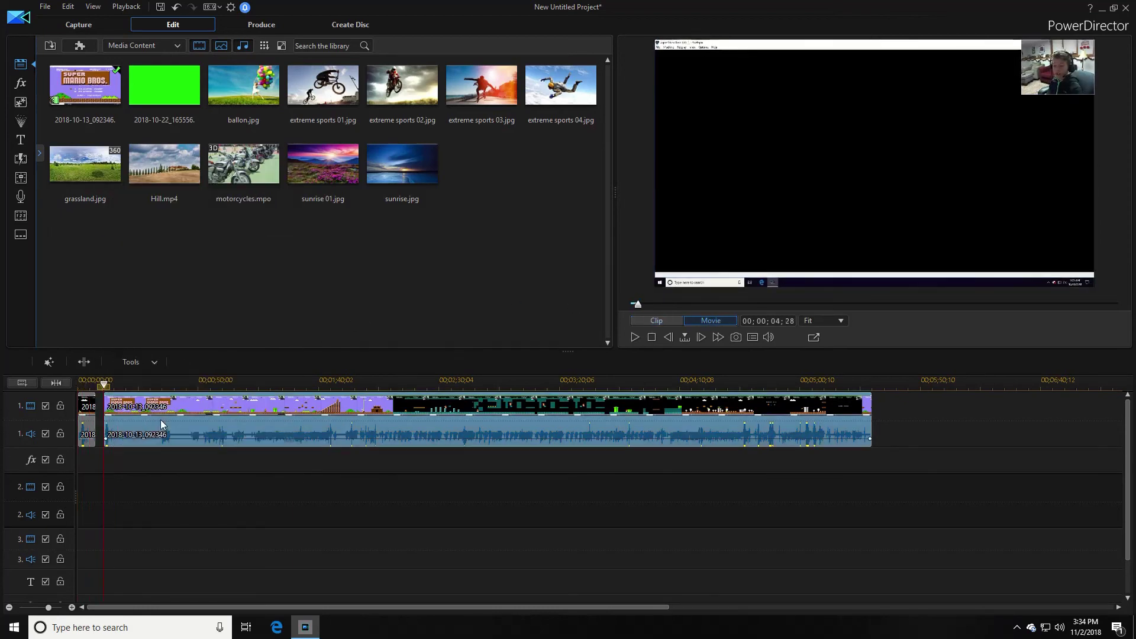
Step: Discard the remaining gameplay arrangement by starting a new project
{"action": "right_click", "coordinate": [160, 419]}
{"action": "mouse_move", "coordinate": [192, 158]}
{"action": "key", "text": "Escape"}
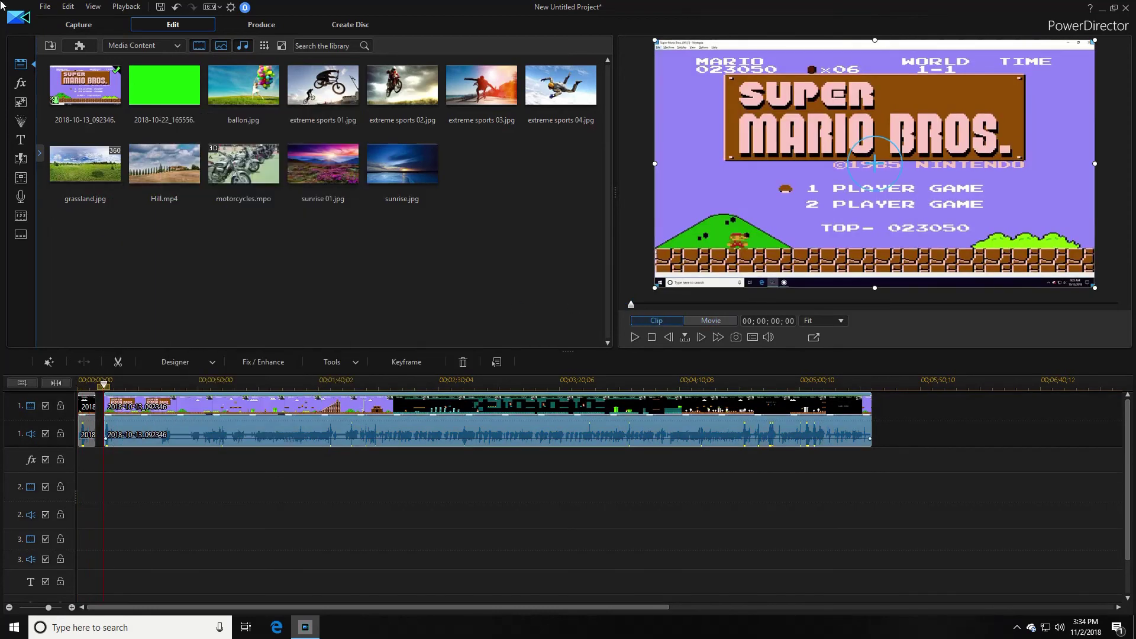
{"action": "left_click", "coordinate": [53, 7]}
{"action": "left_click", "coordinate": [65, 20]}
{"action": "left_click", "coordinate": [607, 339]}
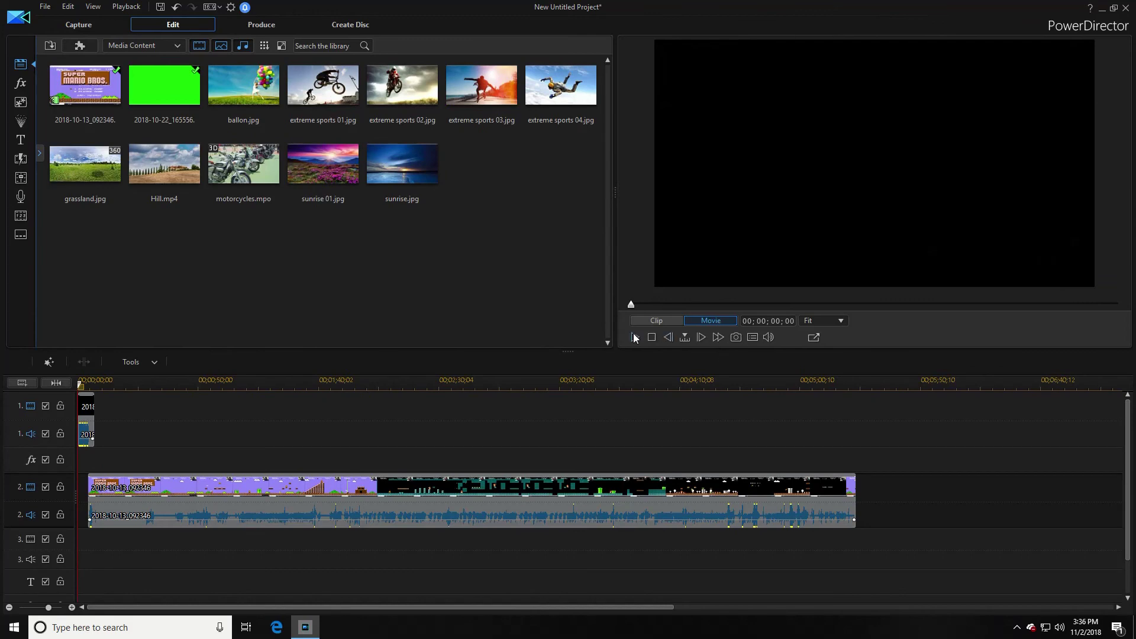
Step: Preview the arrangement with the intro on track 1 and the full gameplay clip on track 2
{"action": "left_click", "coordinate": [634, 337]}
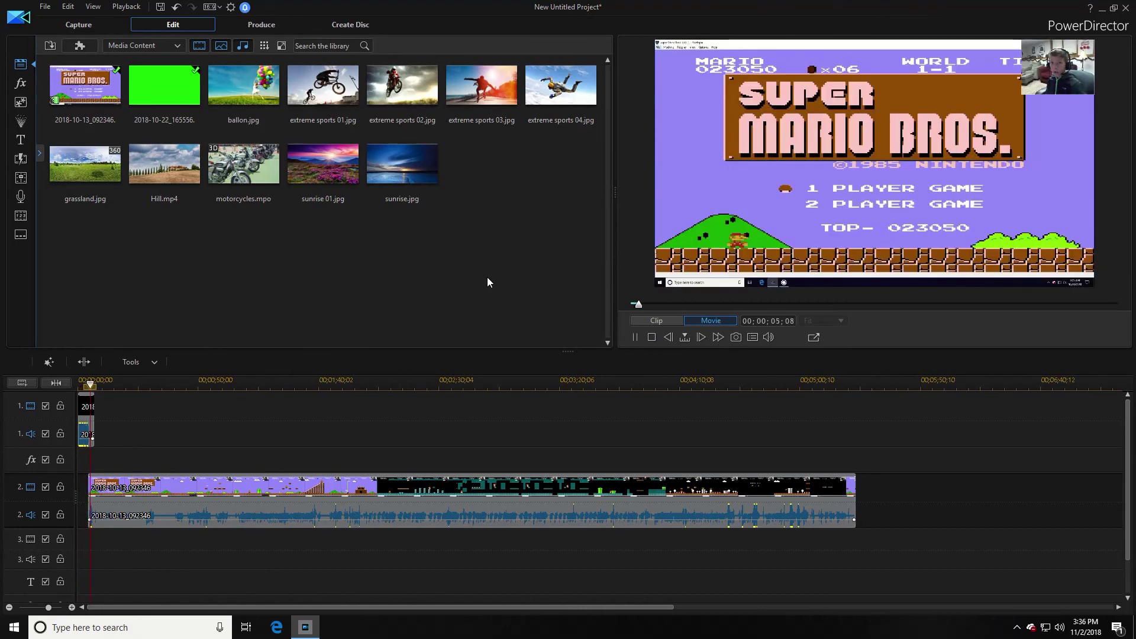
{"action": "key", "text": "space"}
Step: Remove the gameplay clip from track 2 and the intro clip from track 1 to empty the timeline
{"action": "right_click", "coordinate": [554, 498]}
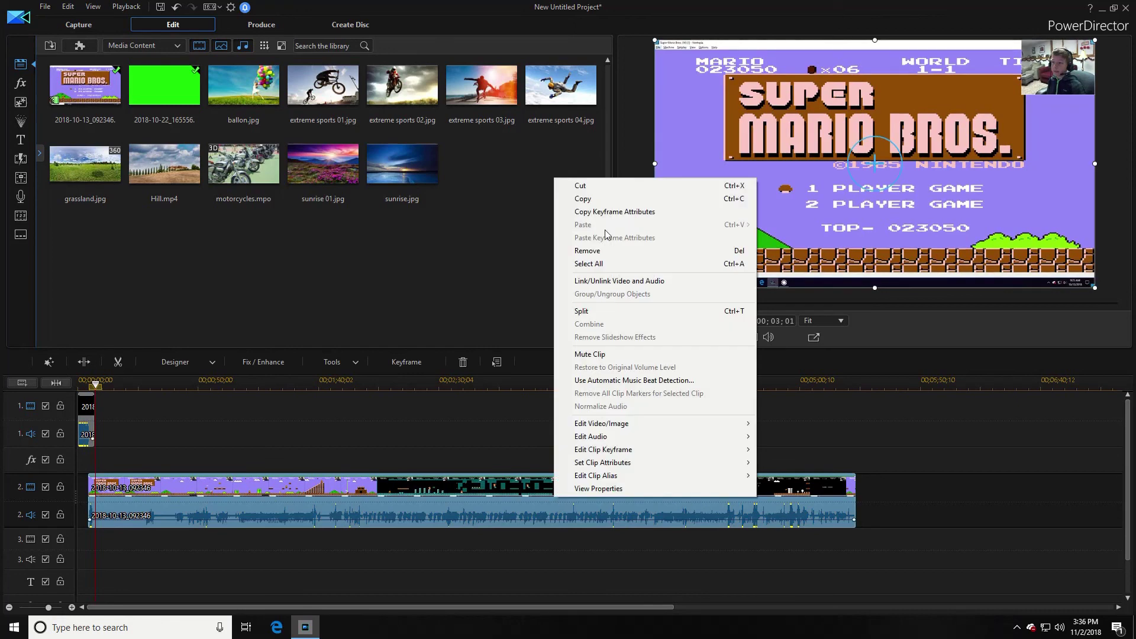
{"action": "left_click", "coordinate": [586, 250]}
{"action": "left_click", "coordinate": [89, 431]}
{"action": "right_click", "coordinate": [89, 431]}
{"action": "left_click", "coordinate": [142, 178]}
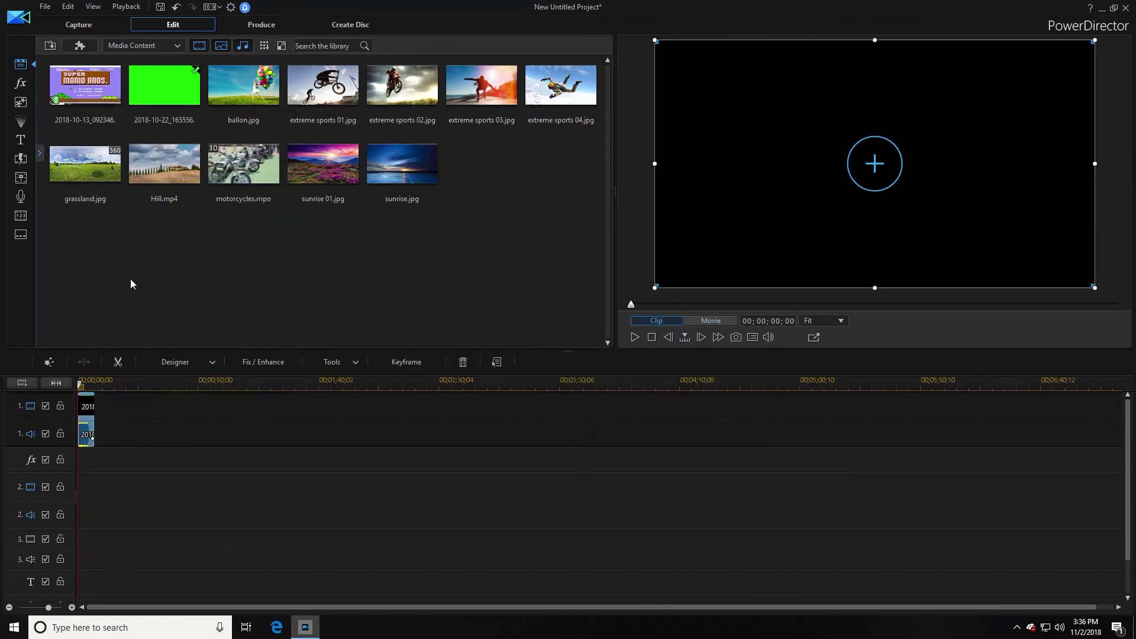
{"action": "right_click", "coordinate": [87, 429]}
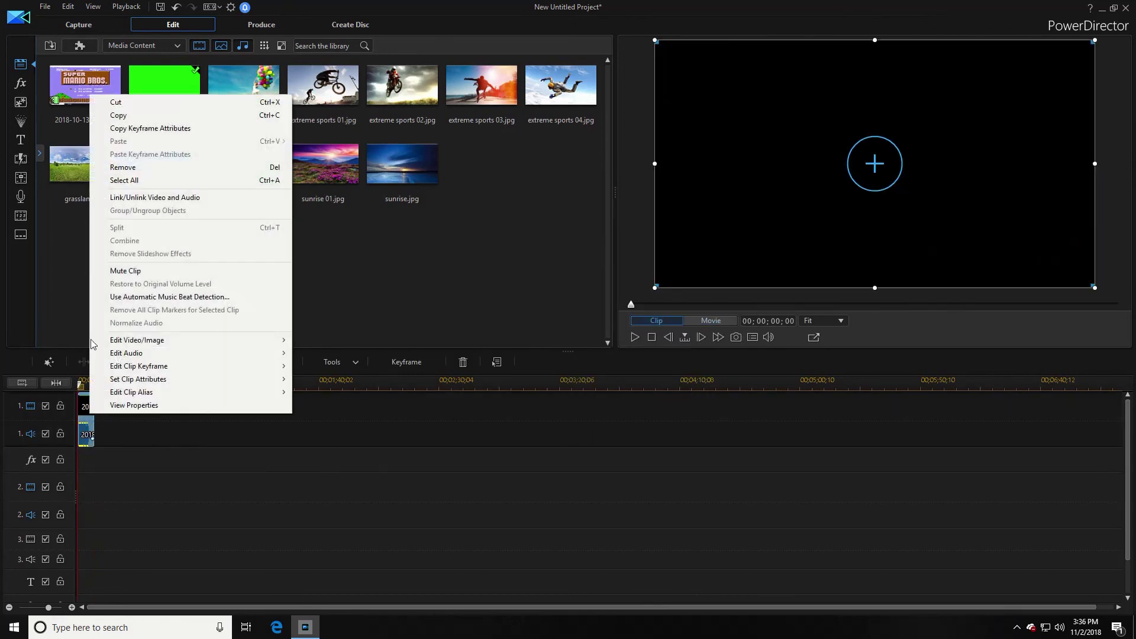
{"action": "left_click", "coordinate": [123, 168]}
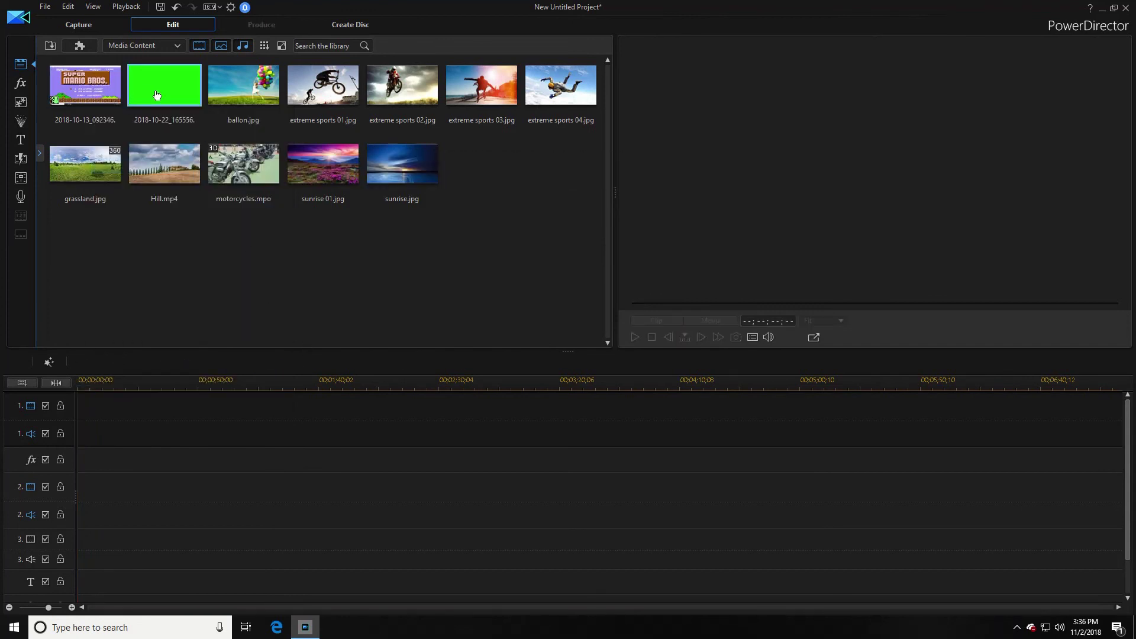